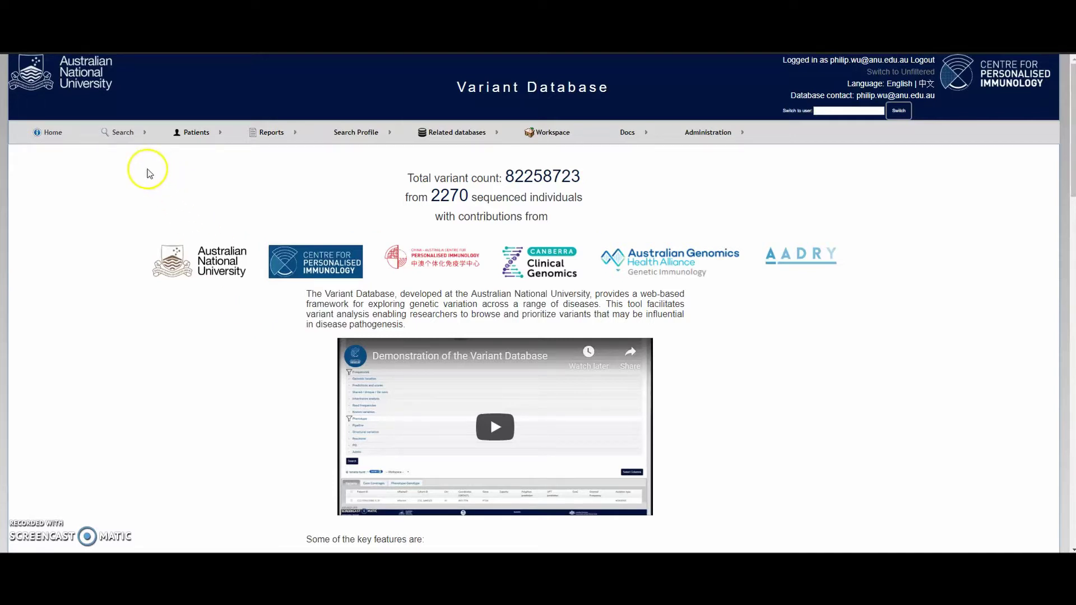
Drop open the Search menu in the top navigation bar to list the variant search types.
mouse_move(126, 136)
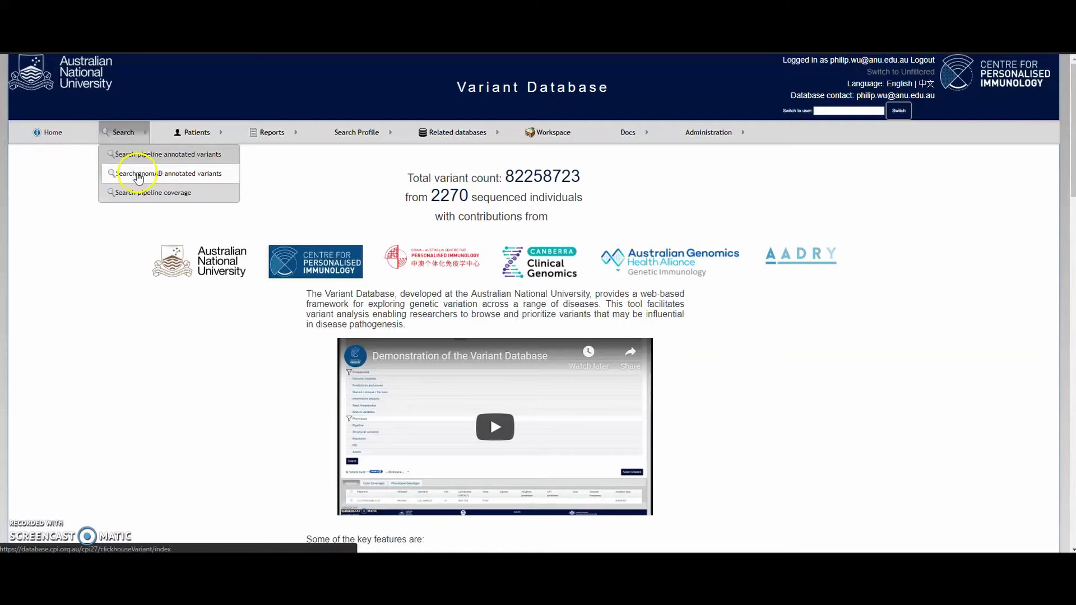
Open the gnomAD annotated variants search and review its gnomAD 2.1.1 release notes and filter sections.
click(139, 175)
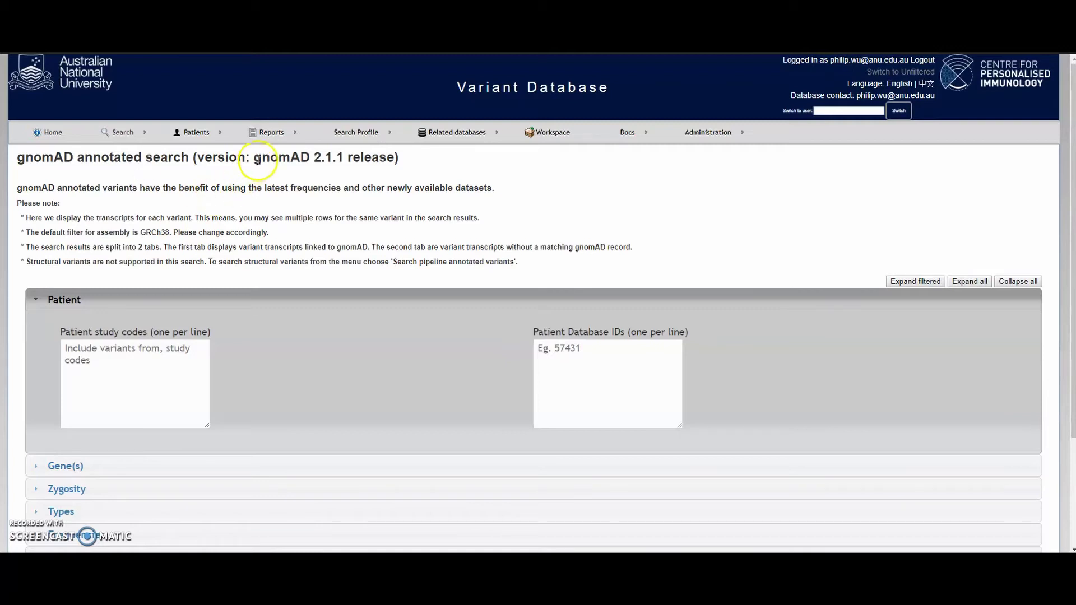
drag(253, 157, 402, 162)
click(373, 195)
click(362, 205)
click(341, 233)
scroll(342, 233, down, 1)
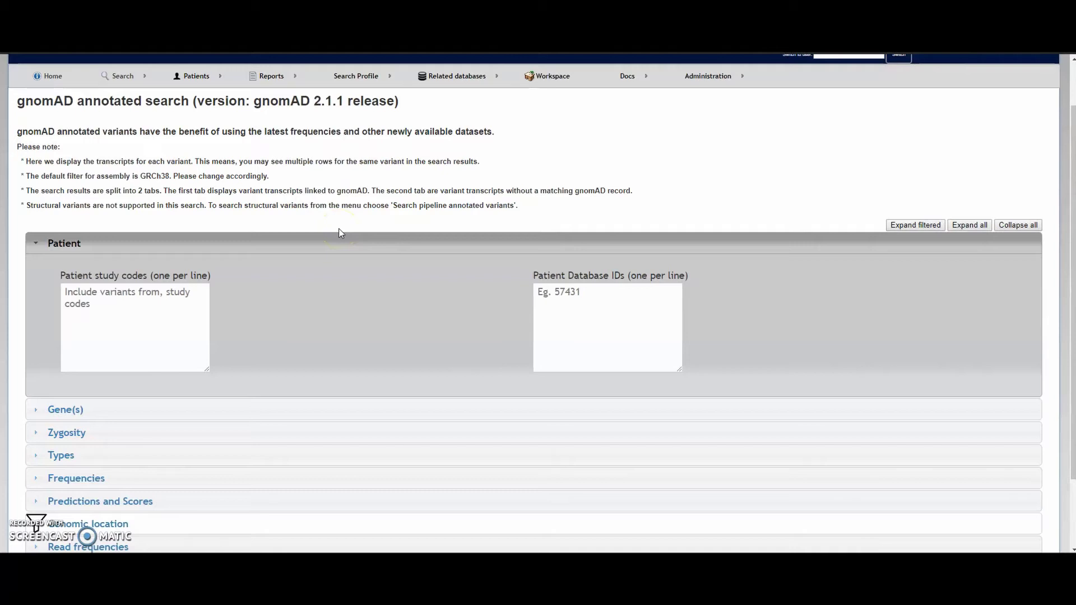
scroll(340, 233, up, 1)
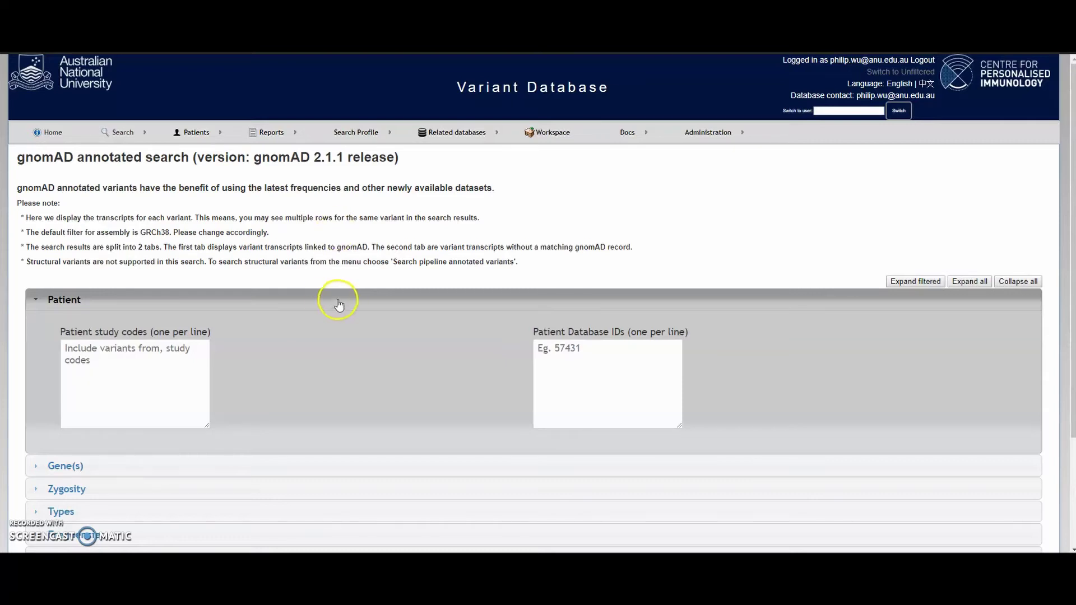
scroll(330, 302, down, 2)
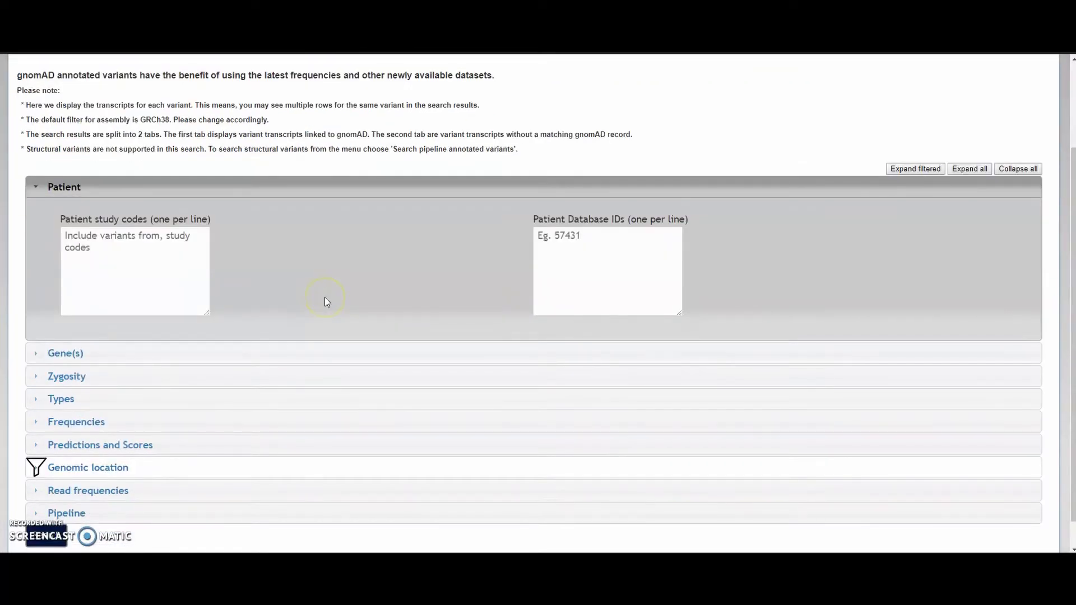
Expand the Genomic location filters and select the GRCh38 assembly.
click(184, 468)
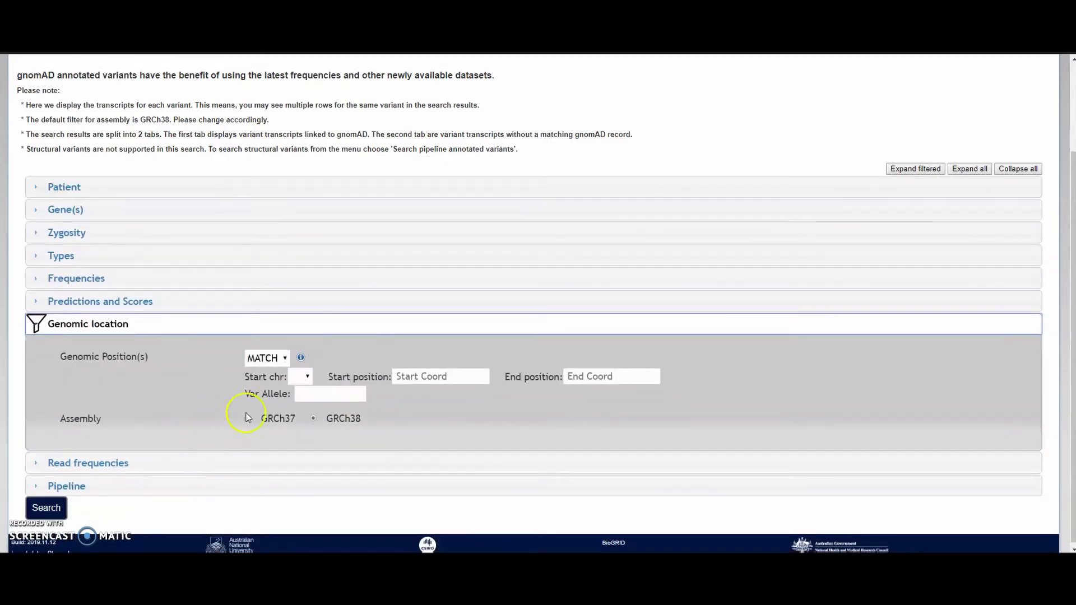
click(312, 419)
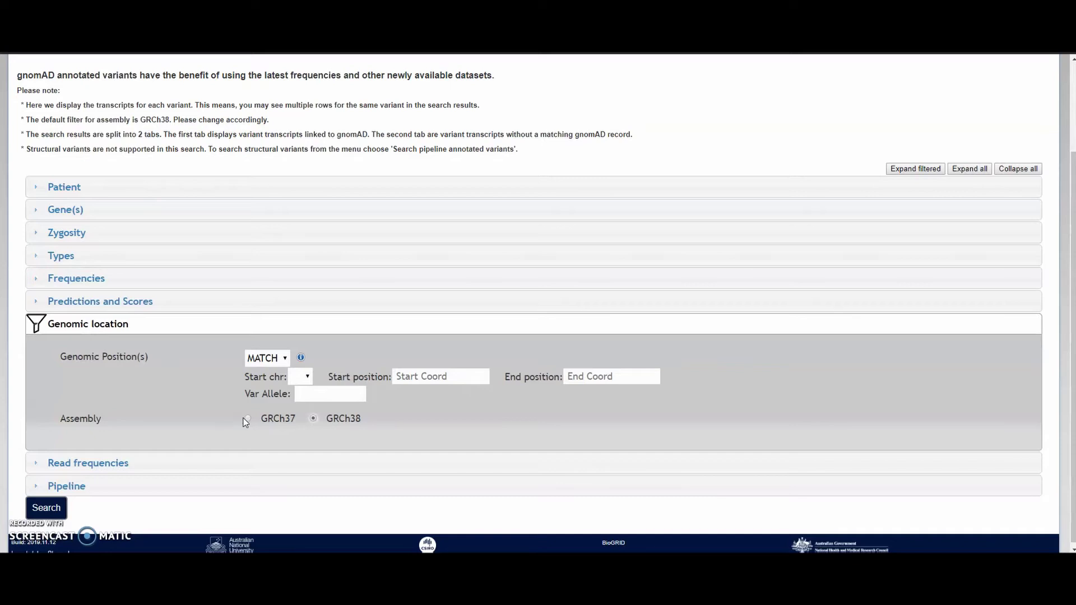
Expand Predictions and Scores, Frequencies and Types to inspect Hom Count, Canonical and gnomAD Consequence options.
click(185, 301)
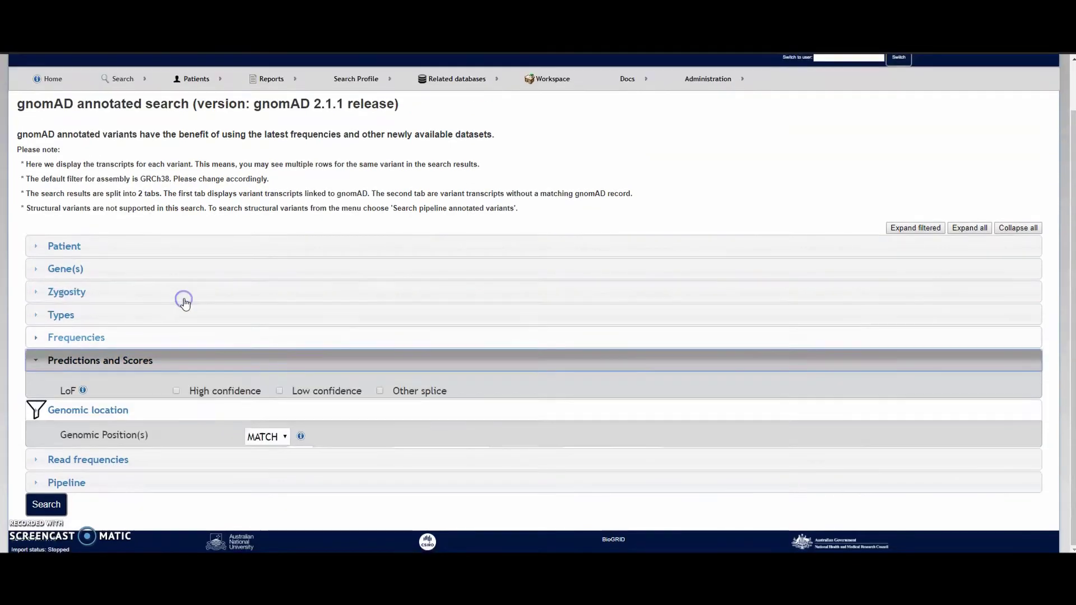
mouse_move(83, 388)
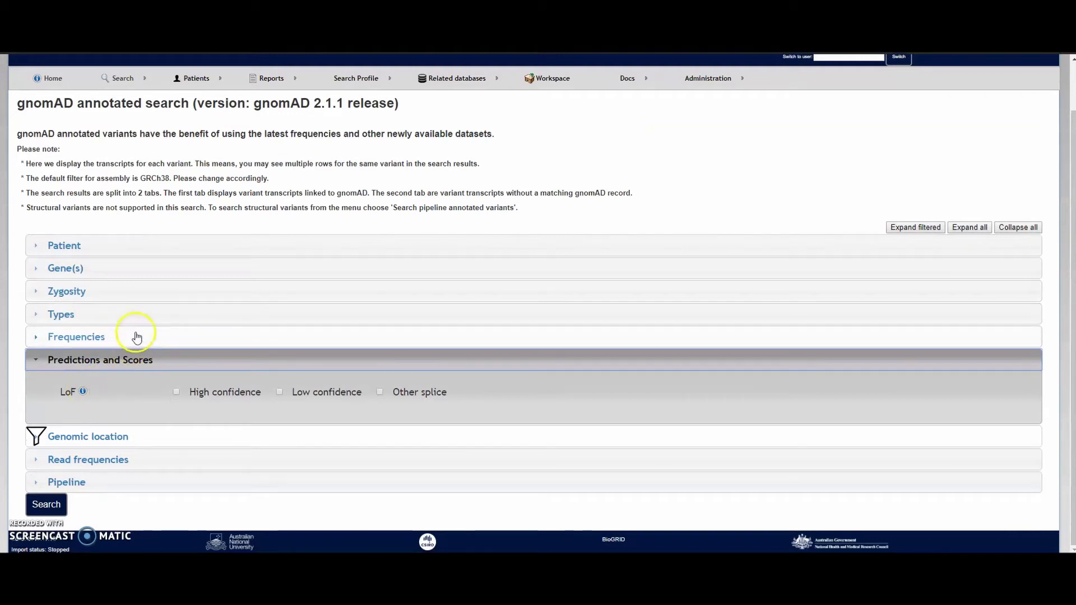
click(137, 336)
drag(106, 367, 60, 367)
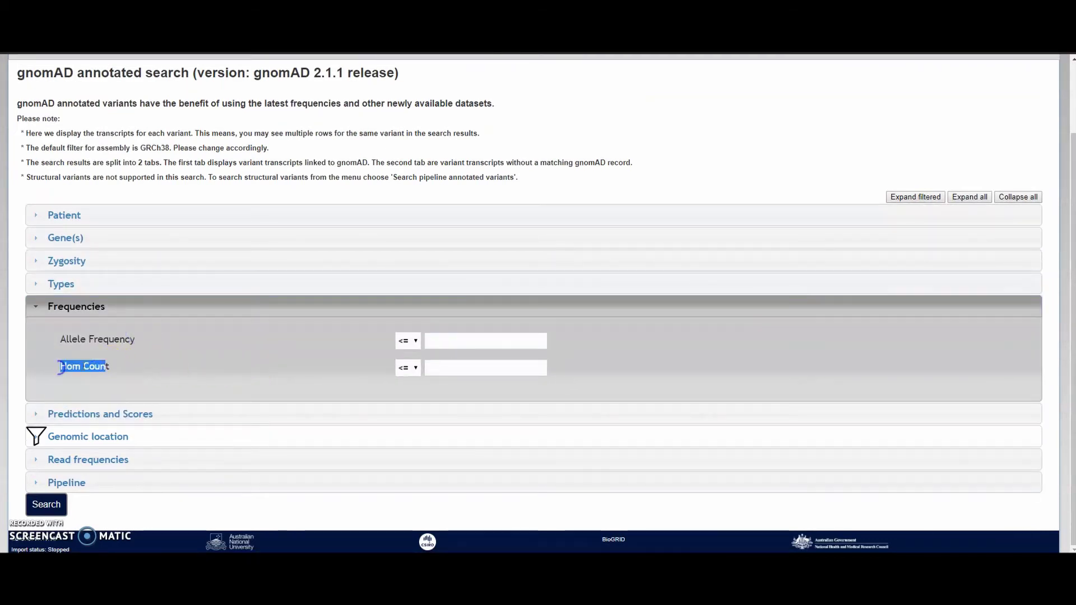
click(163, 361)
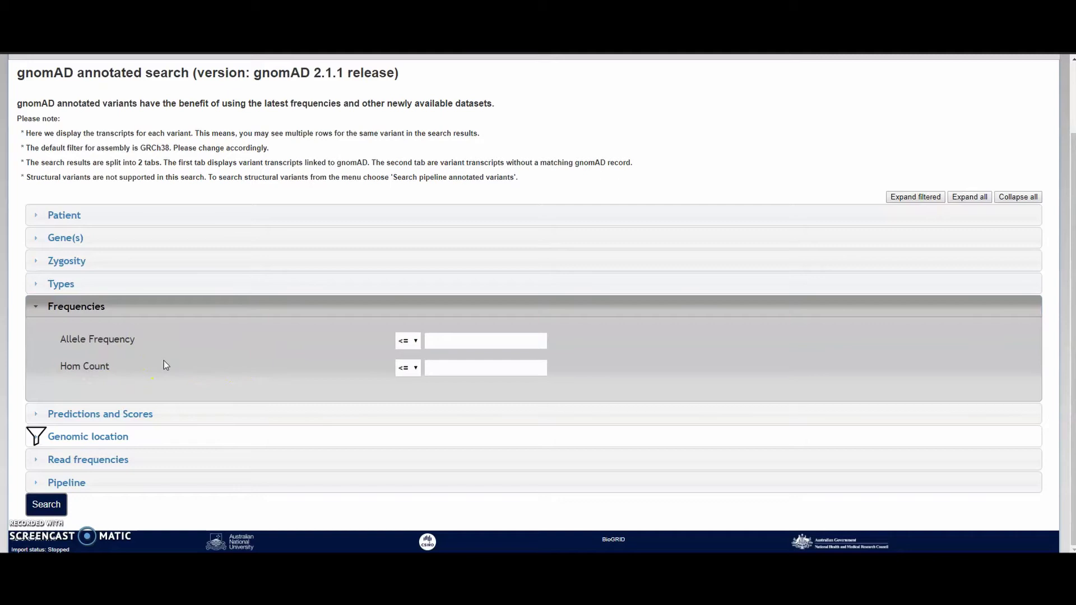
click(168, 287)
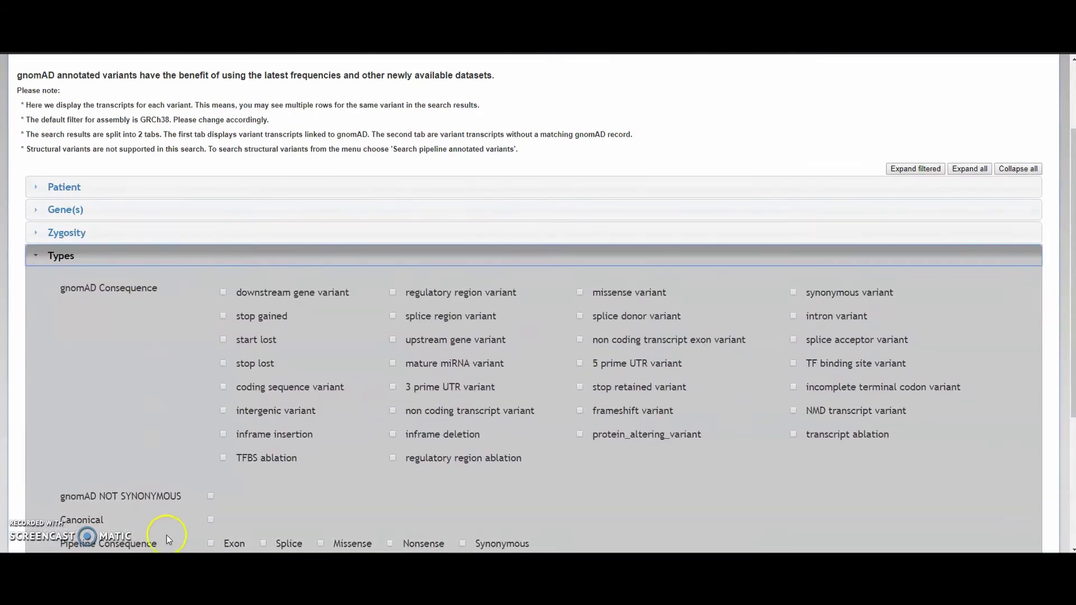
scroll(163, 521, down, 3)
double_click(73, 418)
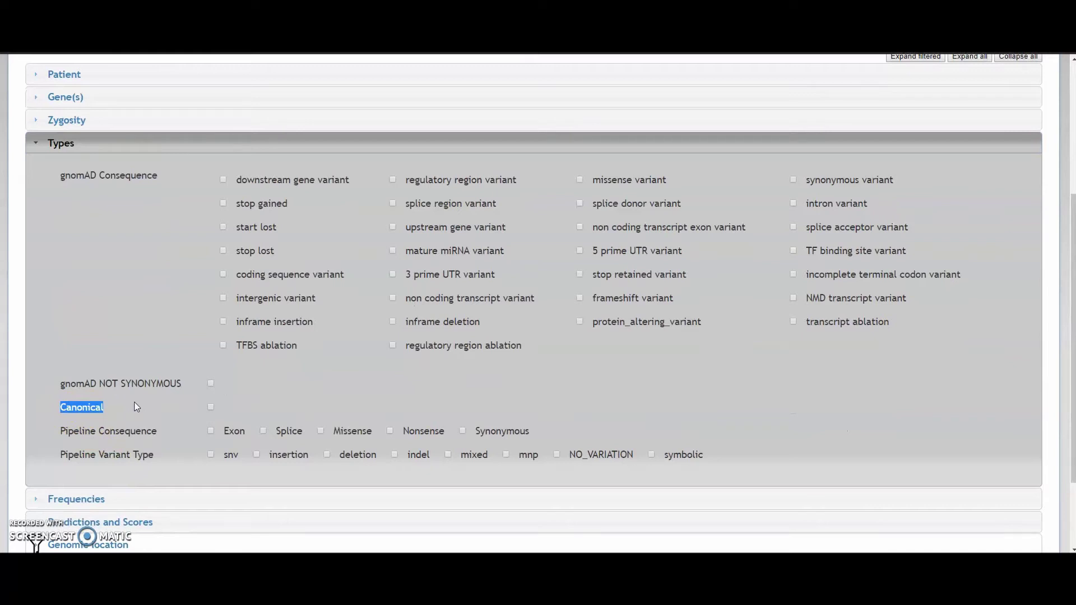
drag(60, 173, 150, 174)
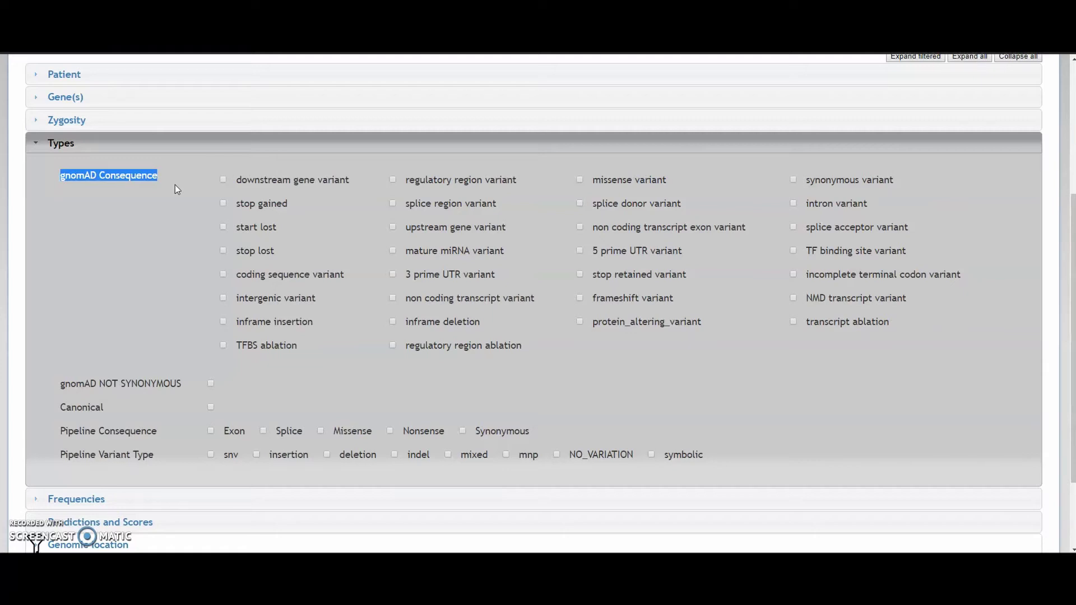
scroll(163, 219, up, 4)
Check the Search menu's notes on result tabs, then collapse the Types filters.
click(120, 135)
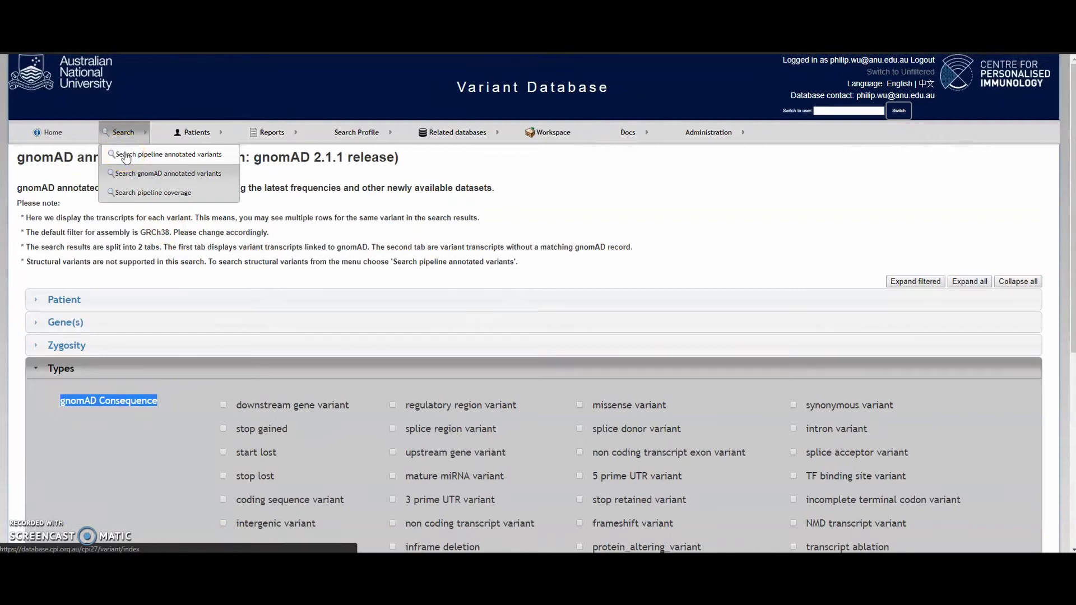
drag(320, 261, 324, 253)
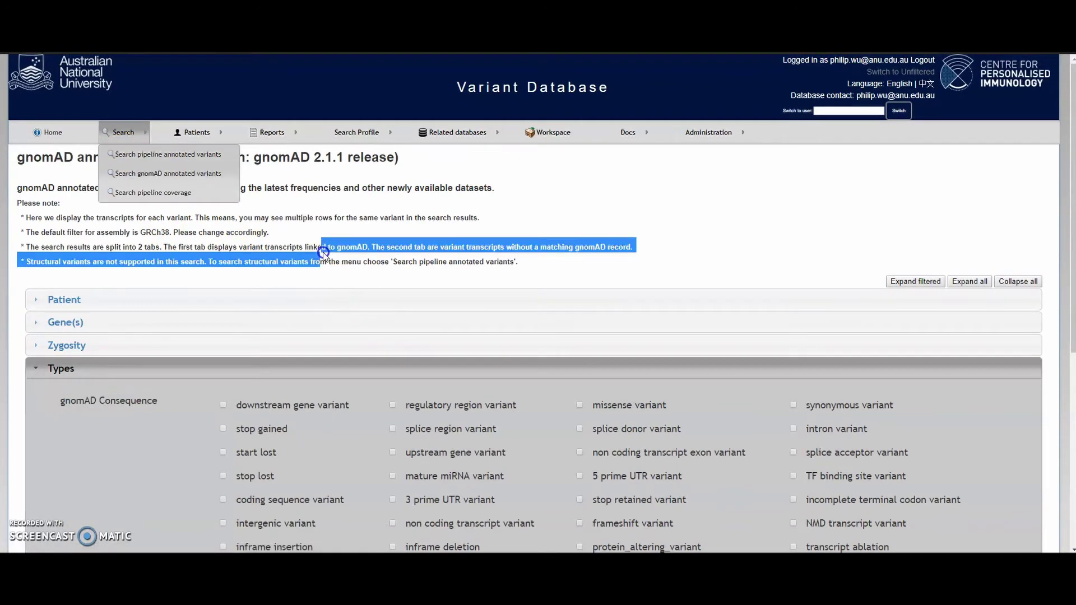
scroll(324, 252, down, 2)
click(333, 264)
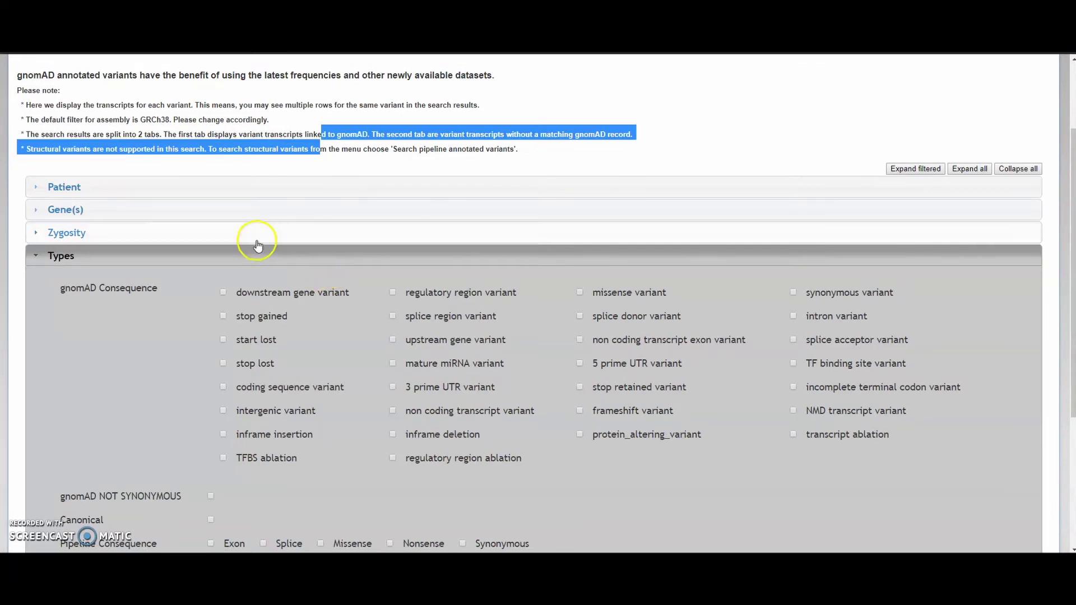
click(217, 253)
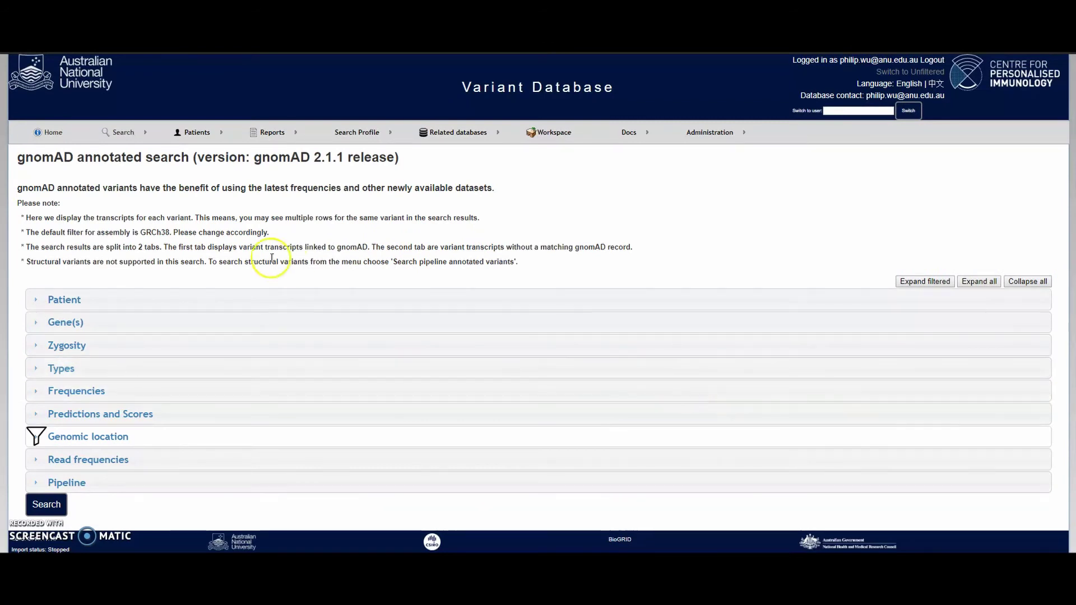
Paste the patient's study code into the Patient study codes filter.
click(201, 299)
click(154, 358)
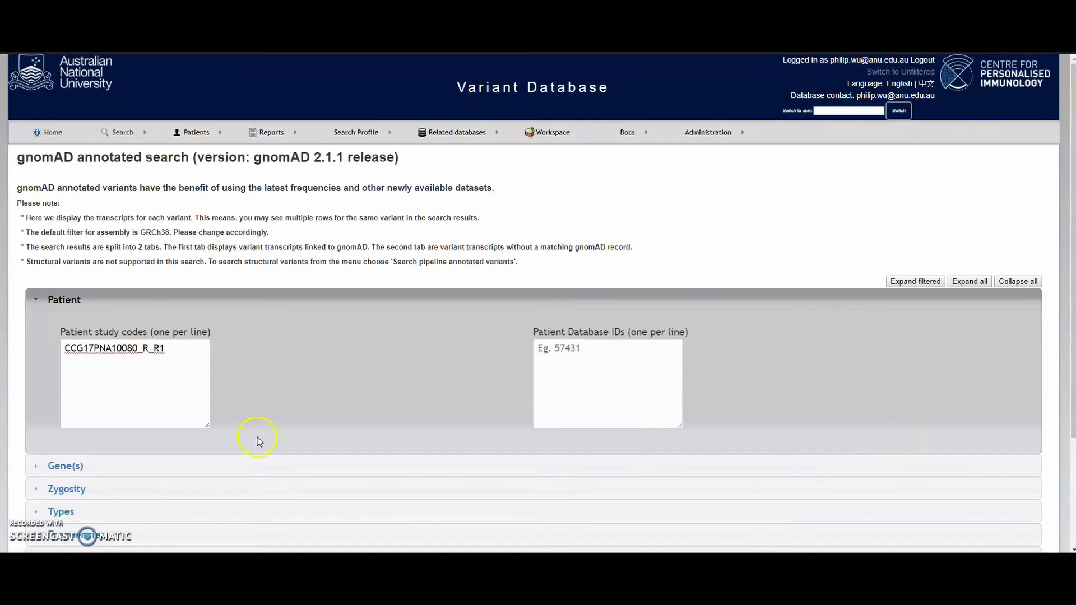
Set the Genomic location to chromosome 19, start position 49652851, assembly GRCh37.
scroll(257, 440, down, 3)
click(169, 440)
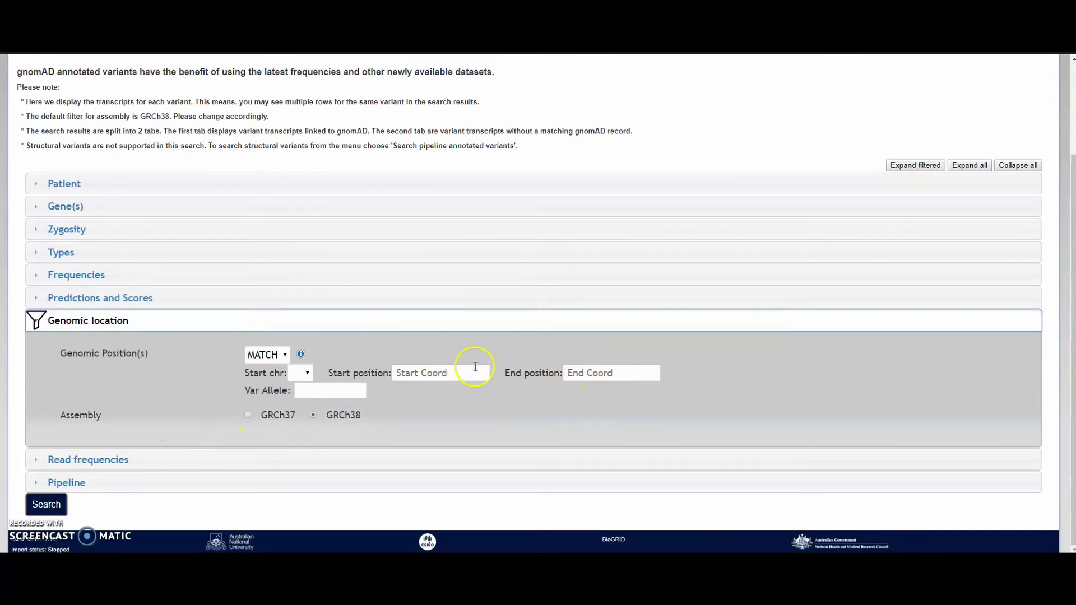
click(446, 372)
text(49652851)
click(308, 374)
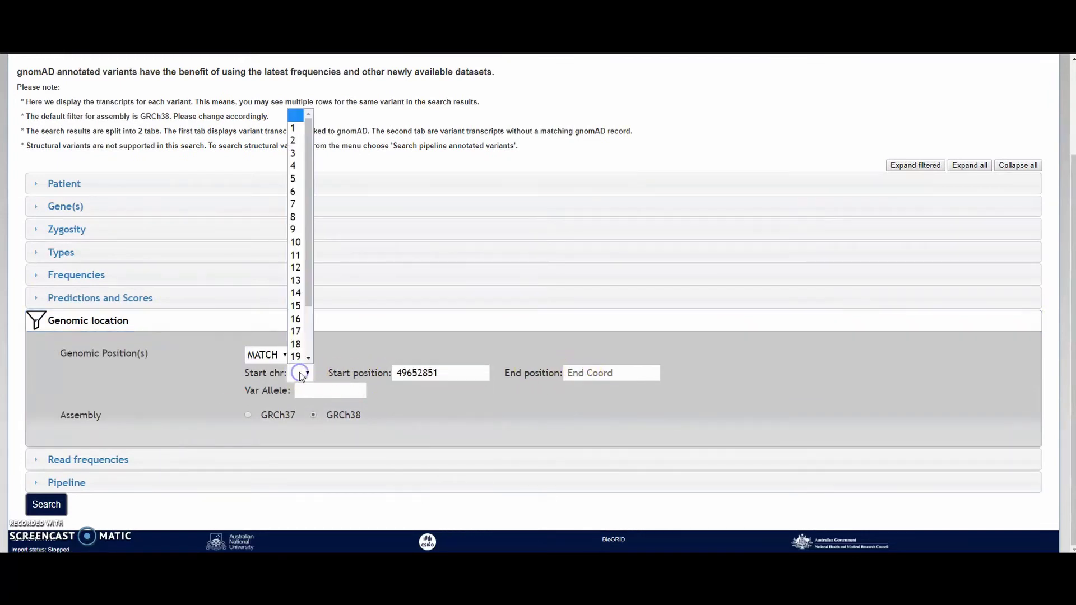
click(296, 357)
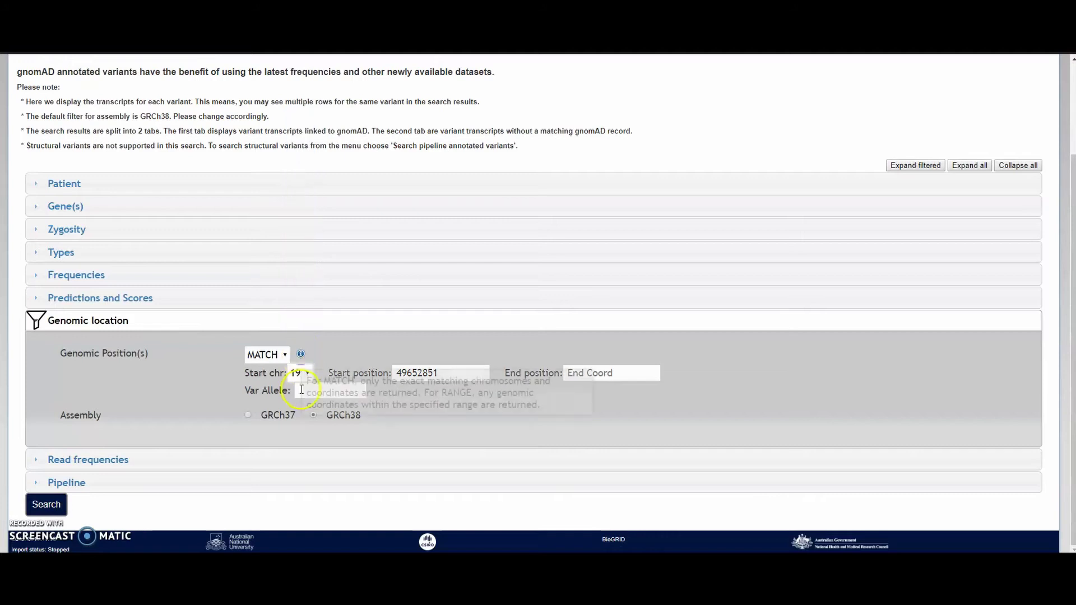
click(247, 415)
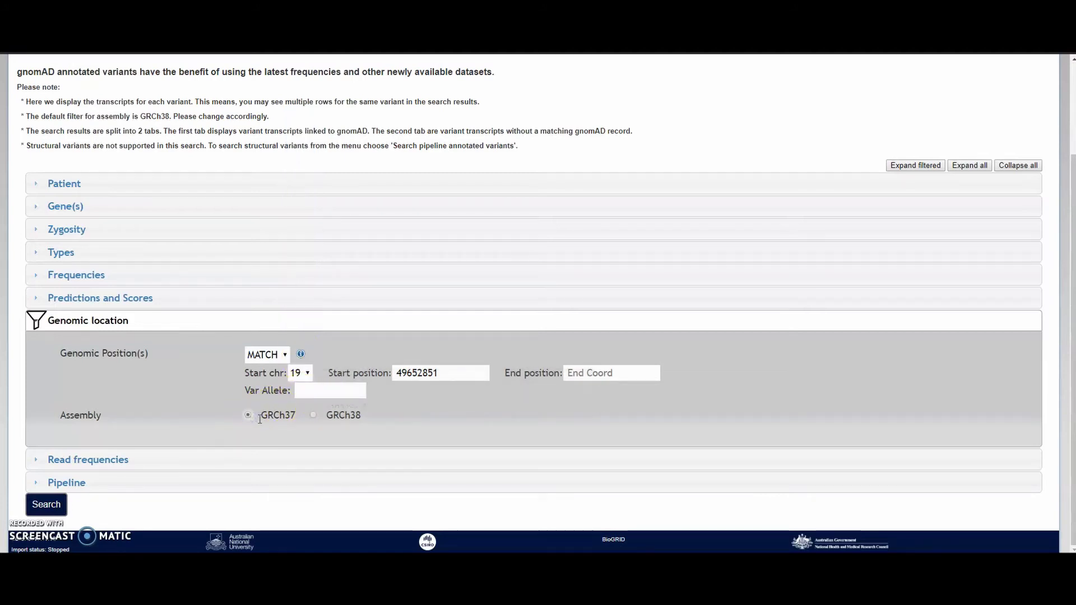
Run the search, review the five PPFIA3 rows at 19:49652851, and check Non-gnomAD Variants.
click(55, 500)
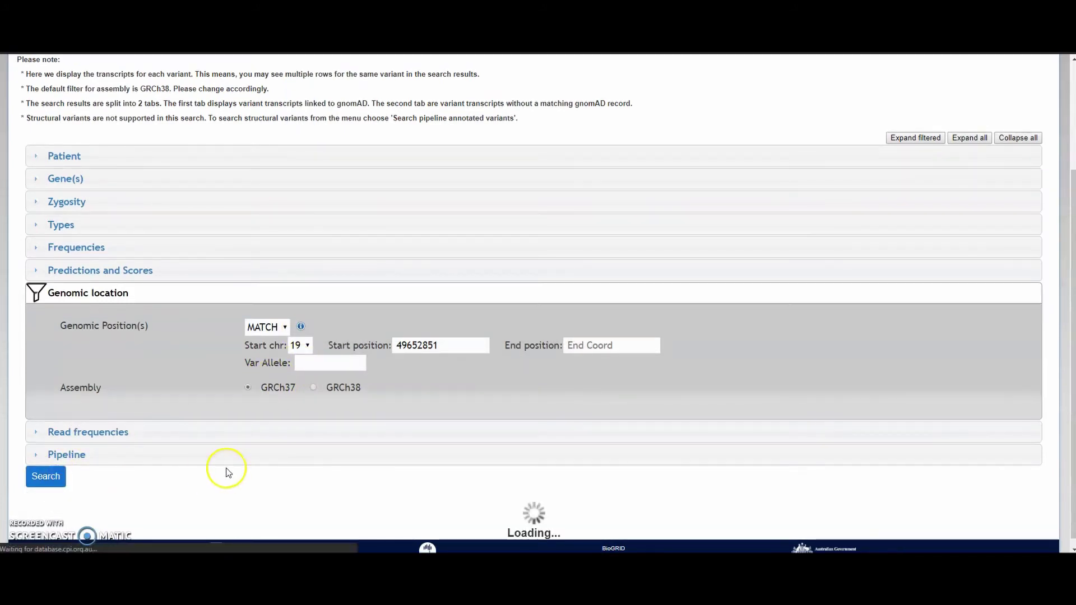
scroll(239, 456, down, 5)
scroll(240, 456, down, 2)
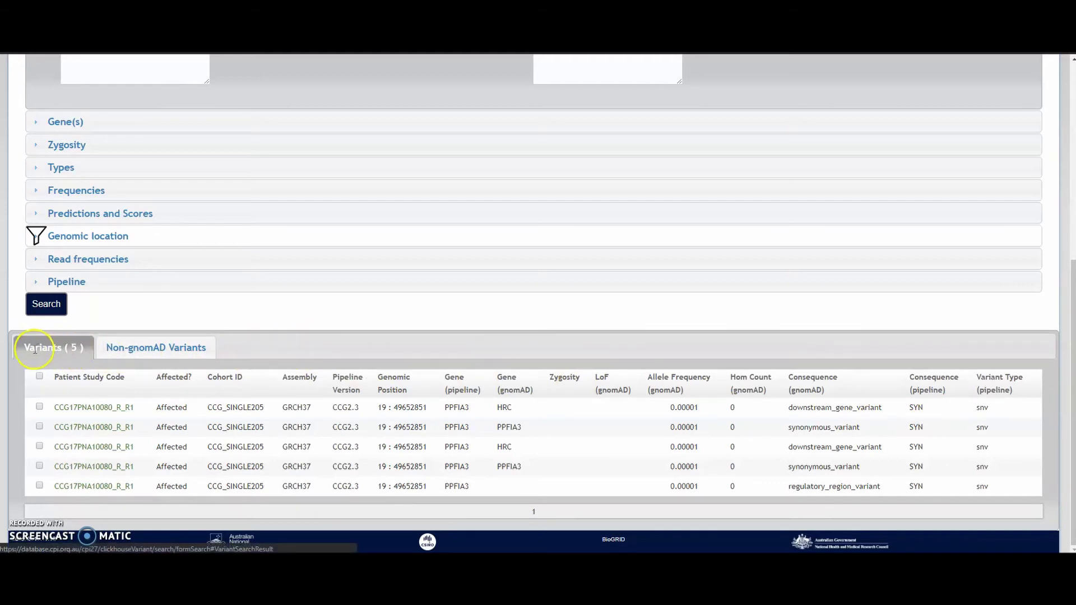
drag(71, 350, 67, 346)
click(111, 350)
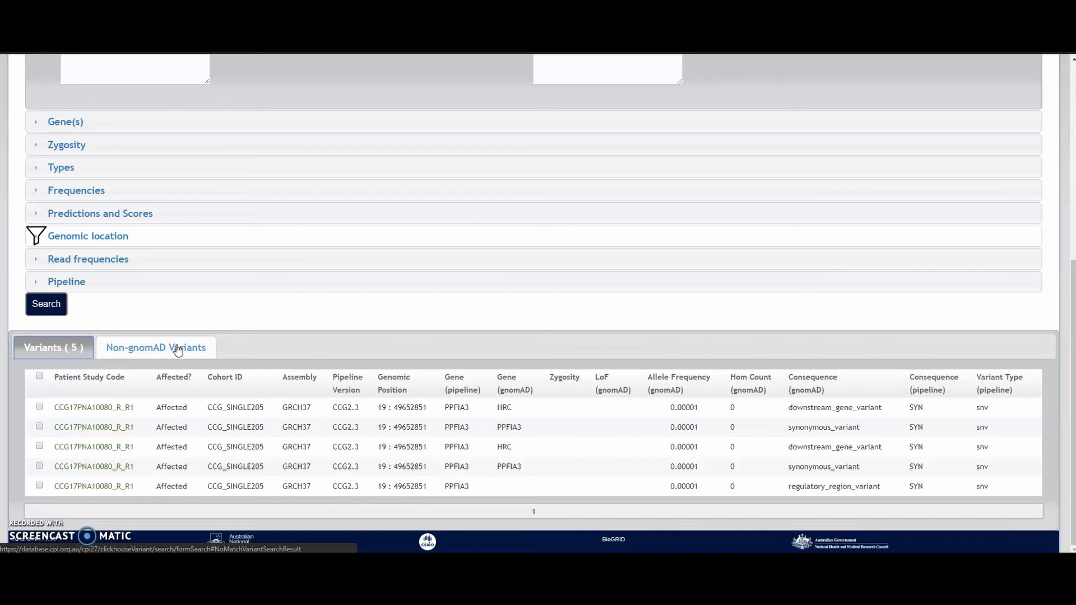
scroll(135, 286, up, 4)
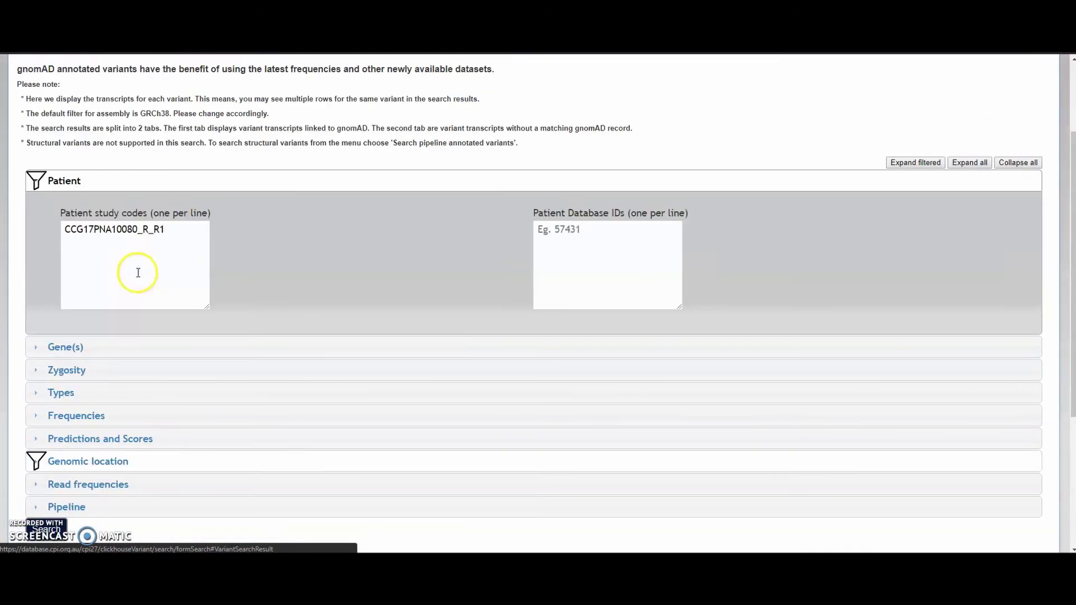
scroll(138, 273, up, 2)
mouse_move(124, 136)
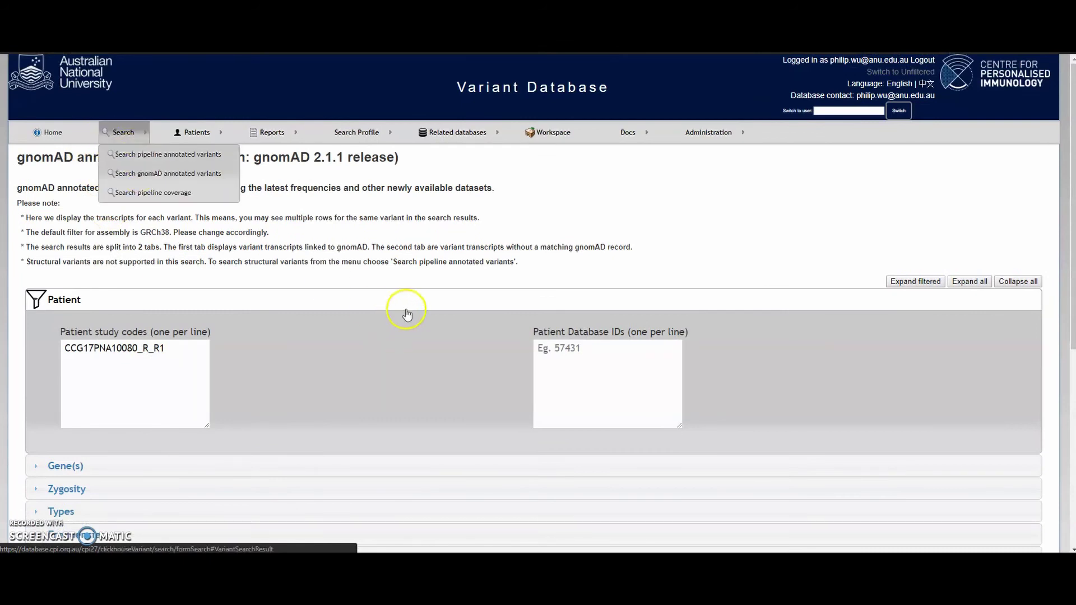
scroll(448, 271, down, 3)
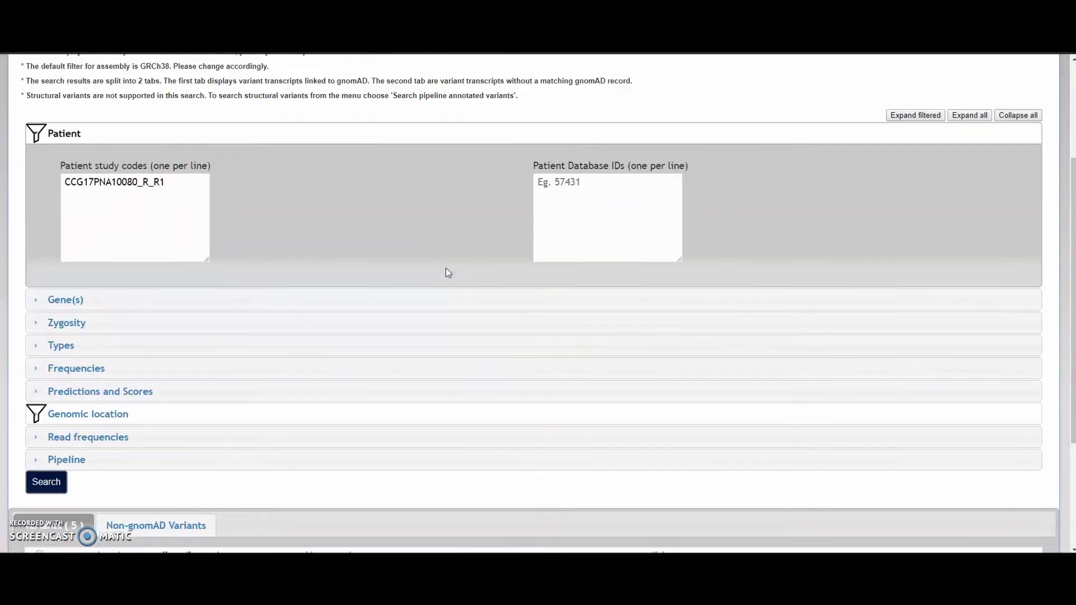
scroll(339, 357, down, 3)
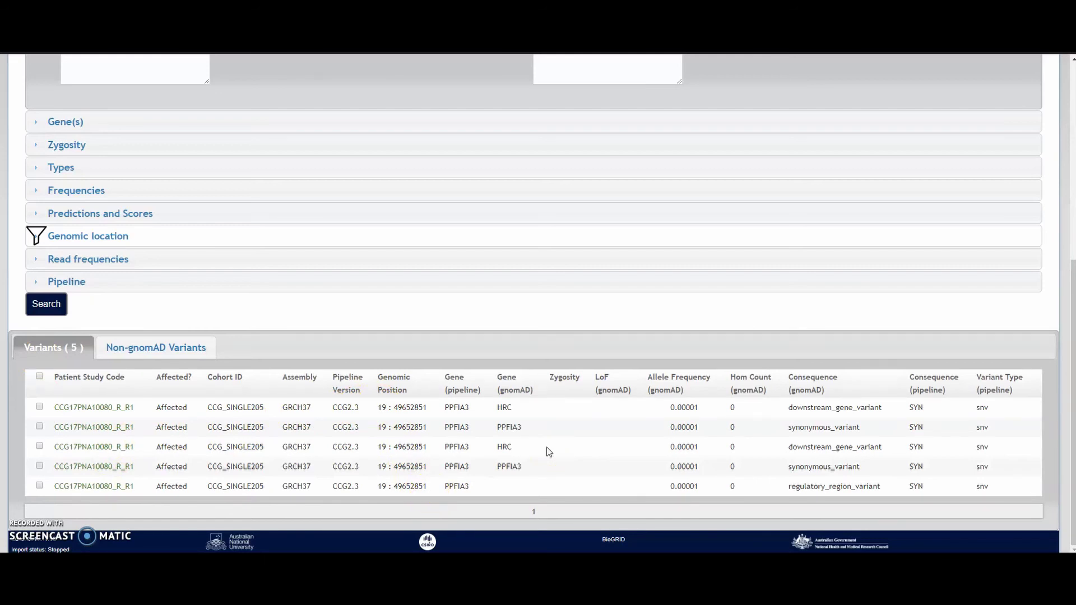
click(237, 410)
drag(443, 377, 540, 391)
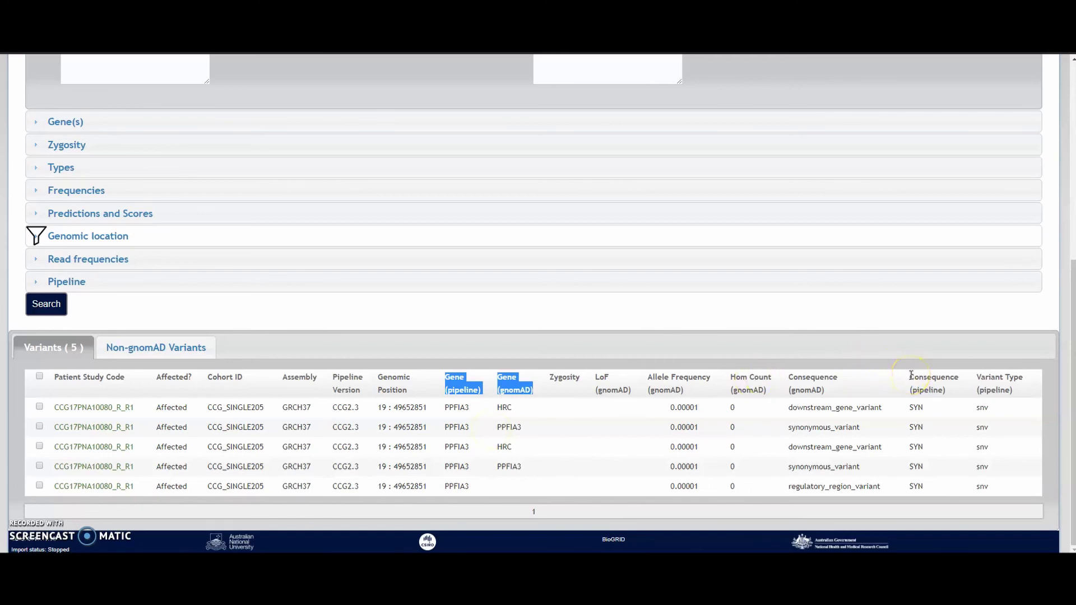
drag(912, 375, 1020, 390)
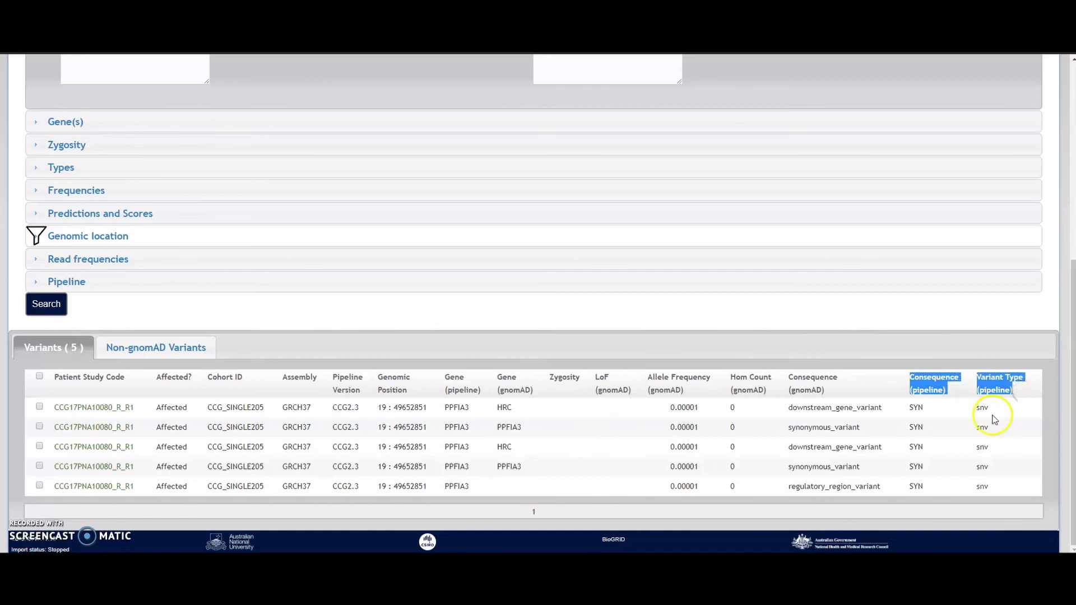
click(963, 429)
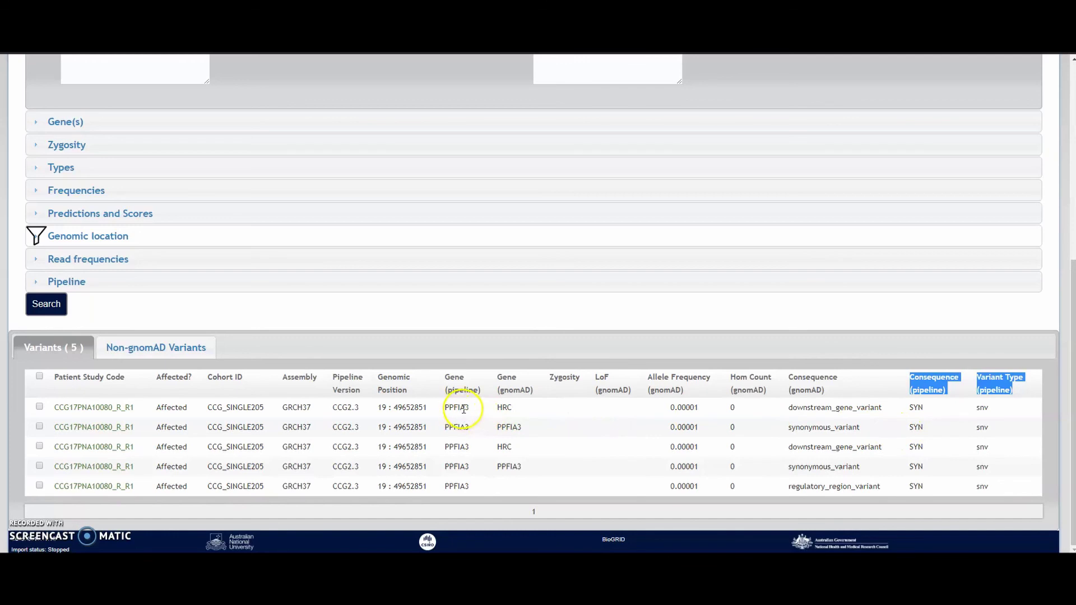
double_click(499, 409)
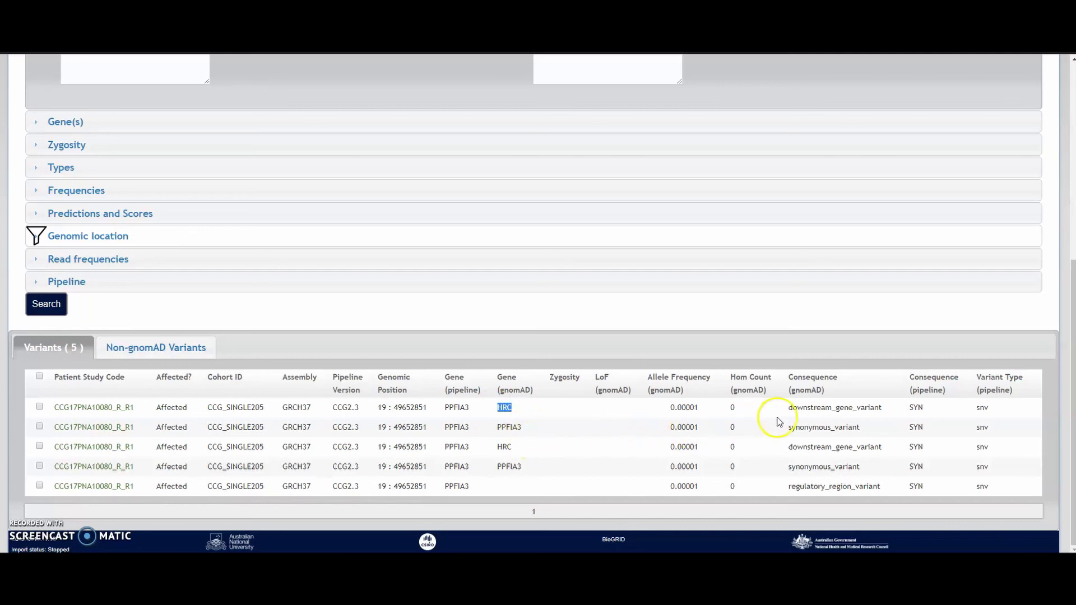
drag(792, 407, 885, 408)
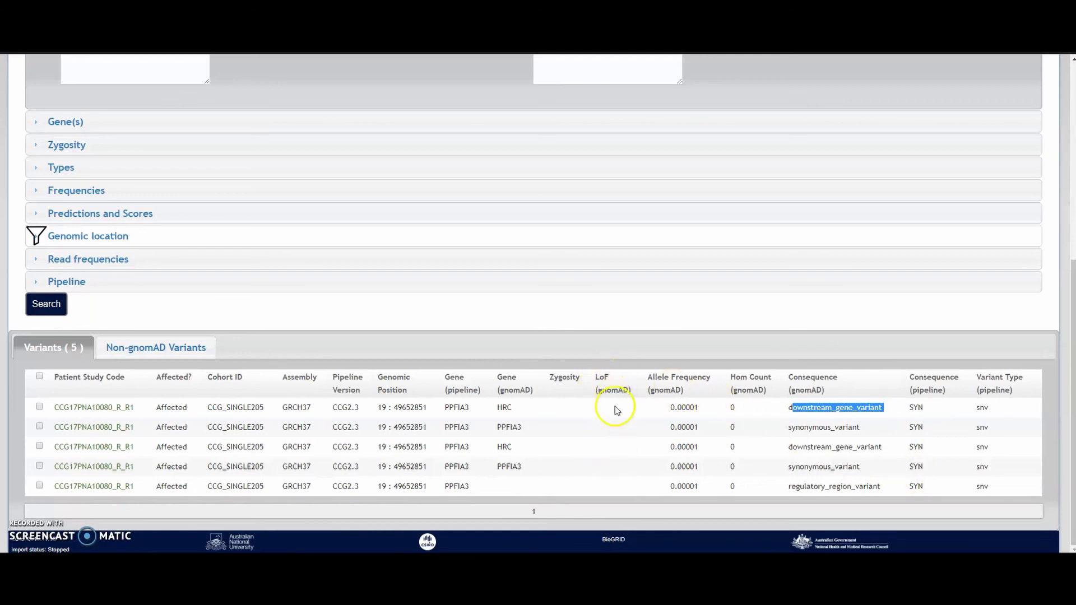
Expand Predictions and Scores to show LoF High confidence, Low confidence and Other splice options.
scroll(510, 392, up, 4)
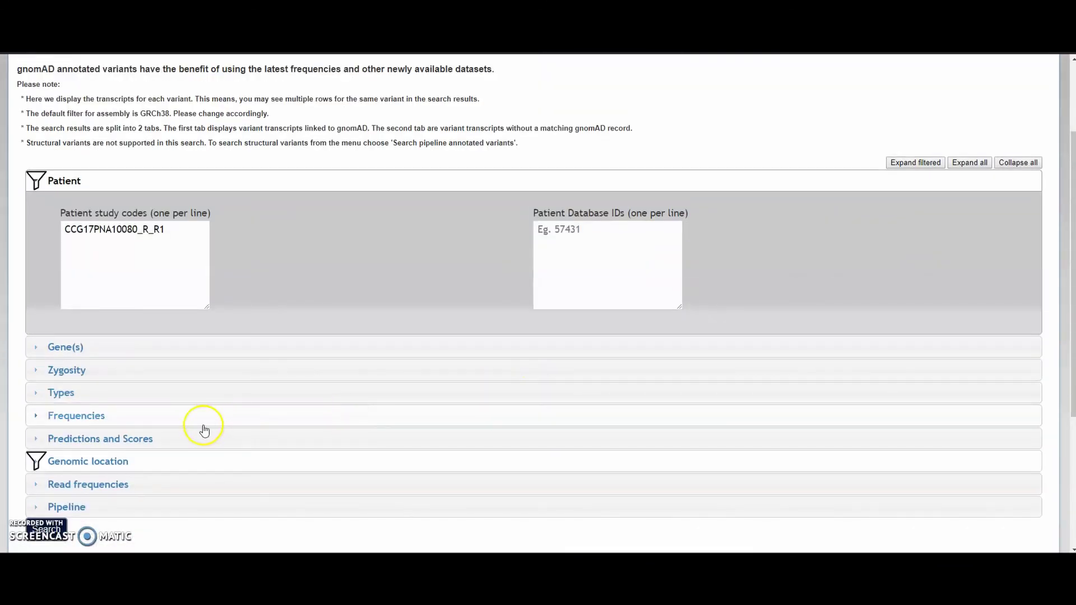
click(162, 439)
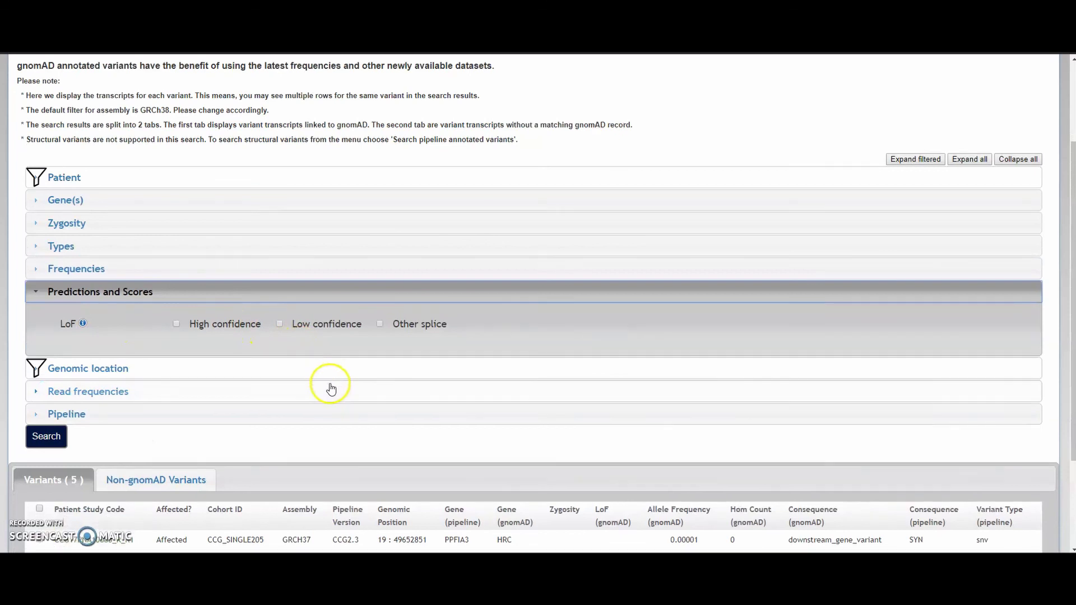
scroll(332, 385, down, 2)
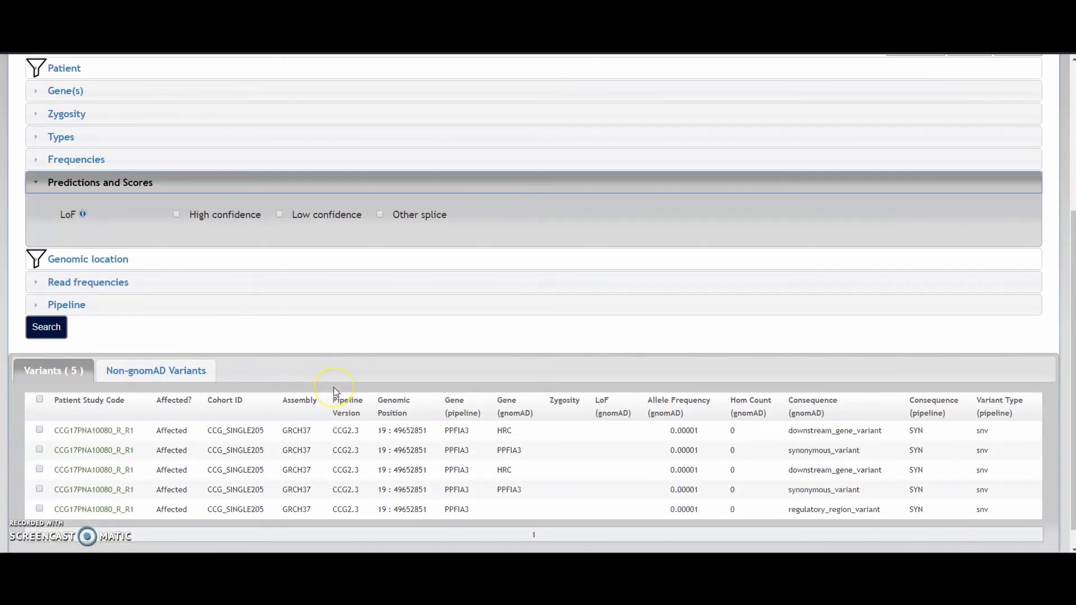